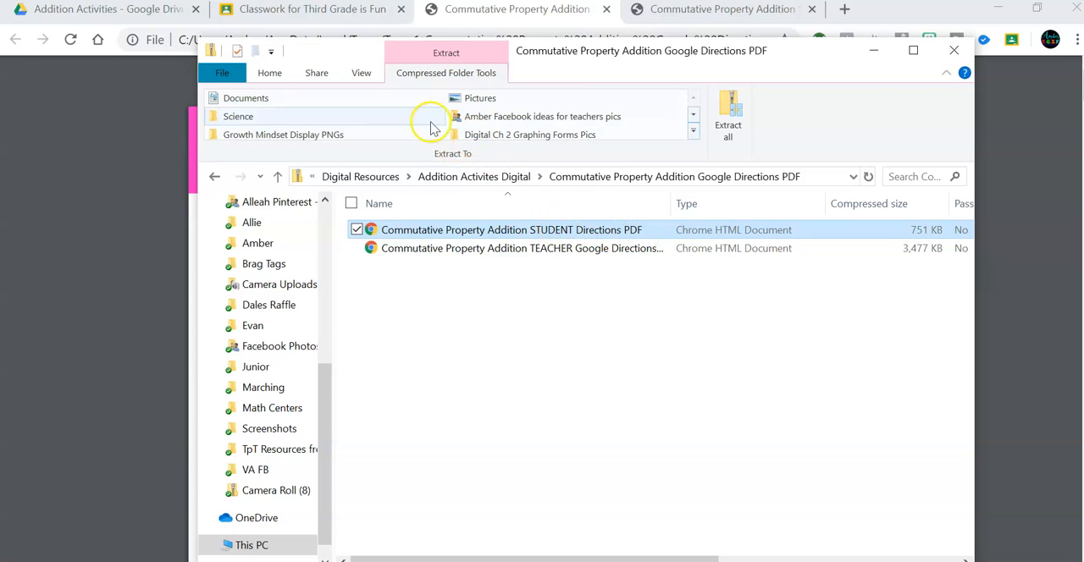
pyautogui.click(52, 10)
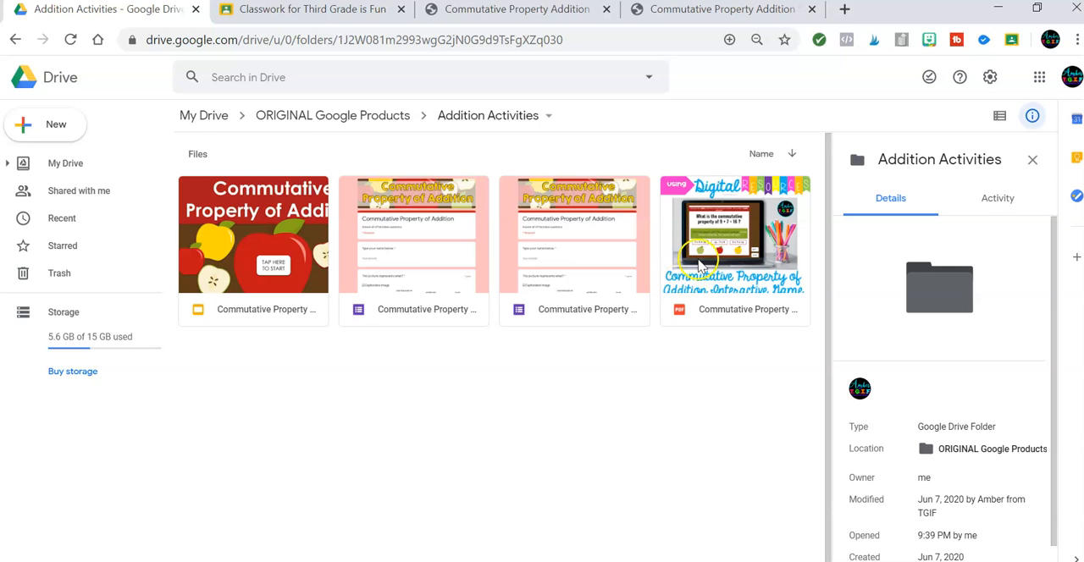
pyautogui.click(49, 128)
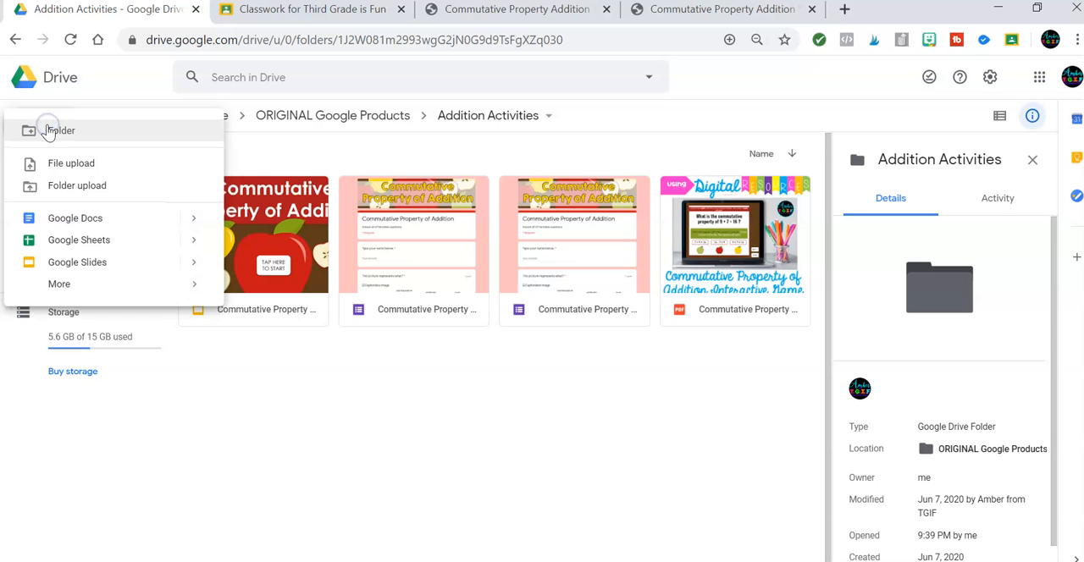
pyautogui.click(73, 166)
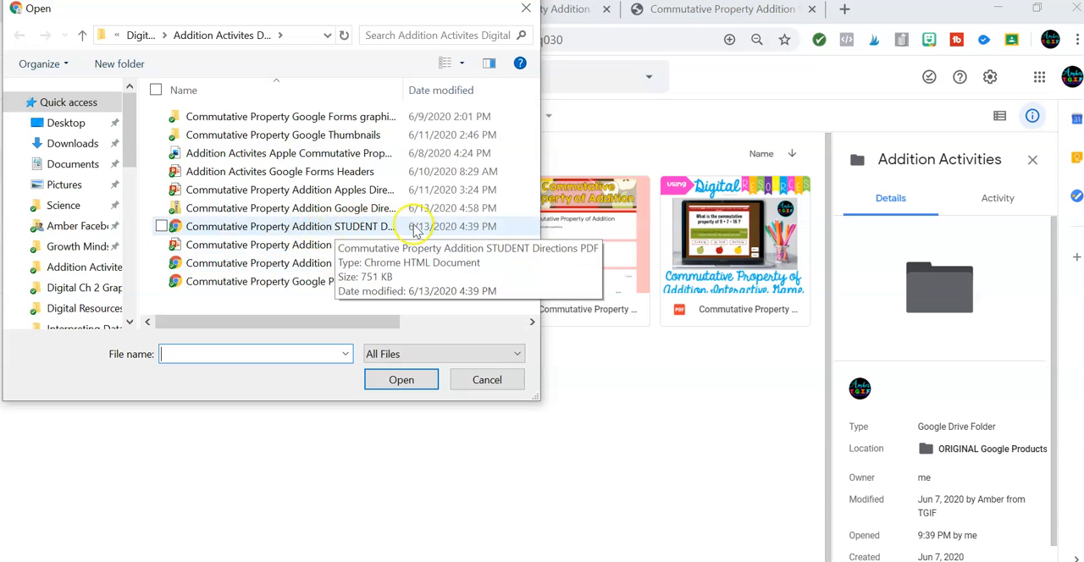
pyautogui.click(487, 381)
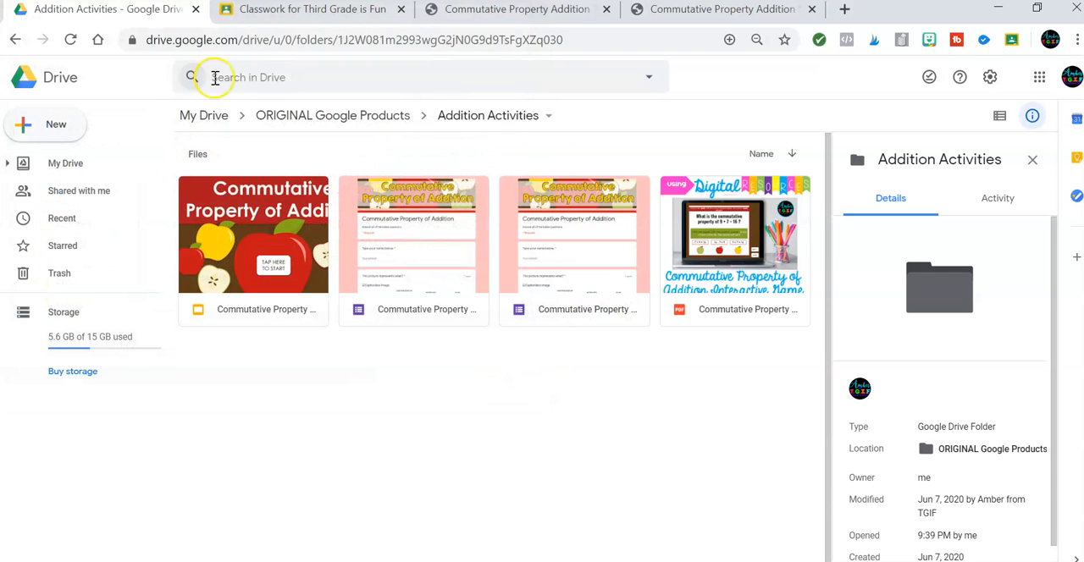
# Switch to Google Classroom and create an assignment in the Third Grade is Fun class titled "Commutative Property Game".
pyautogui.click(282, 13)
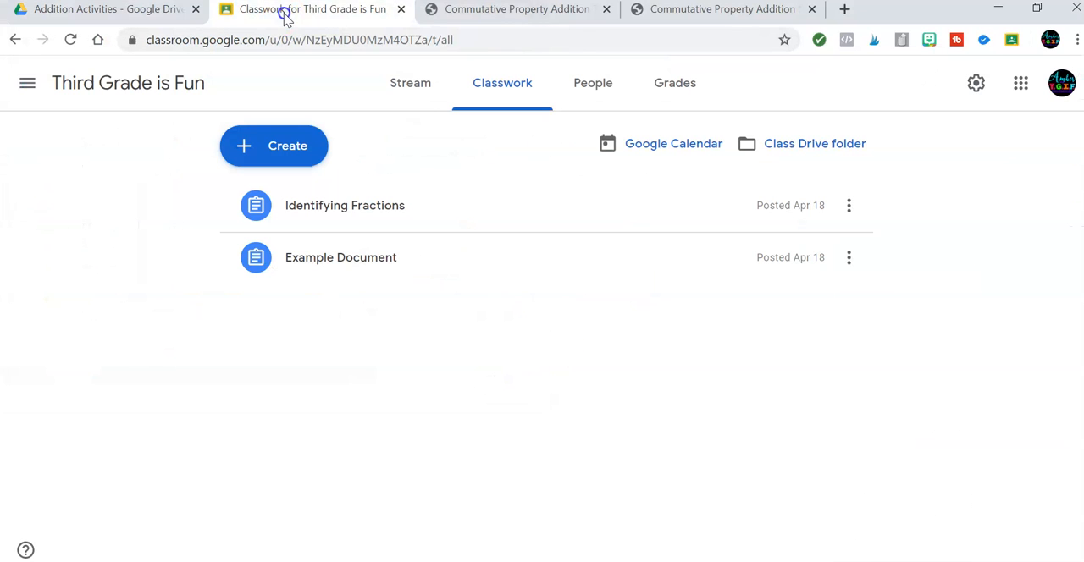
pyautogui.click(96, 89)
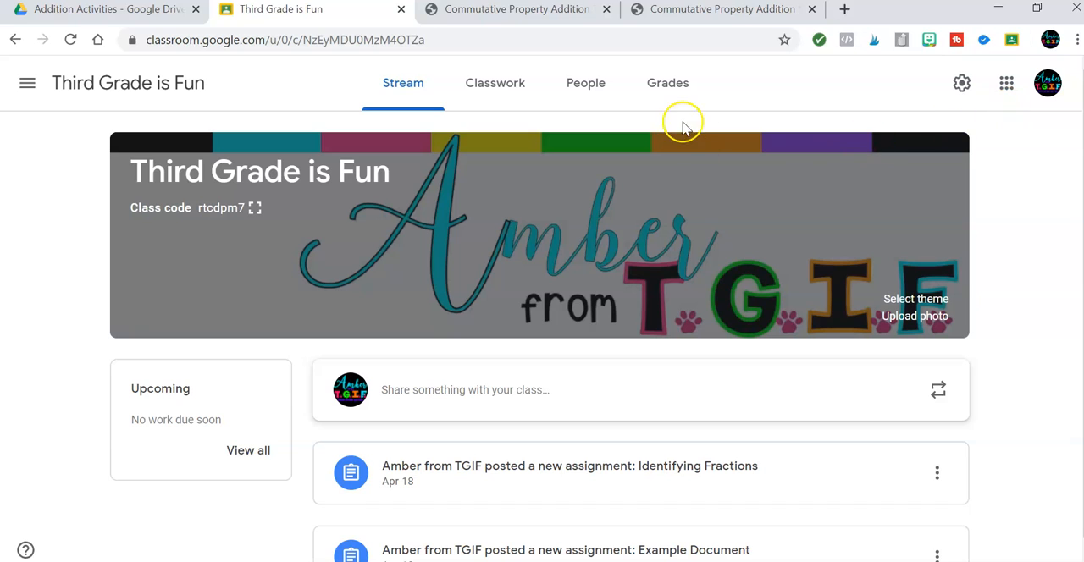
pyautogui.click(488, 89)
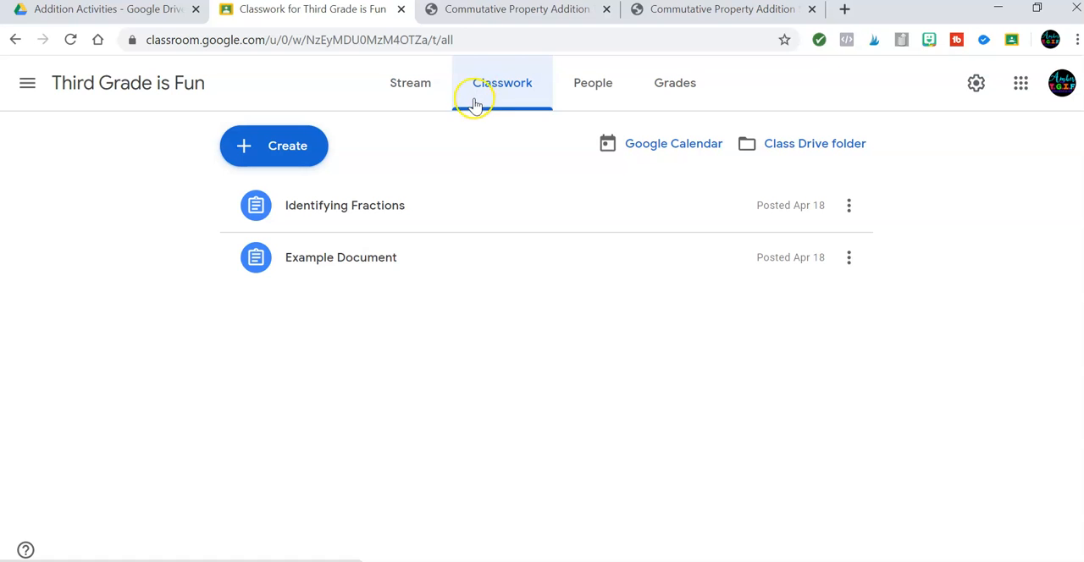
pyautogui.click(267, 153)
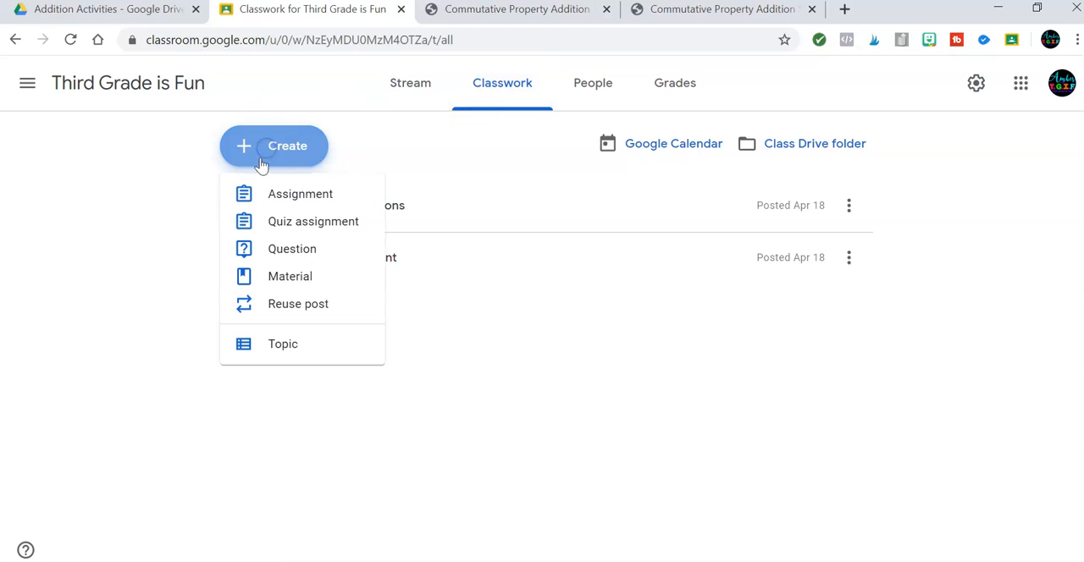
pyautogui.click(264, 195)
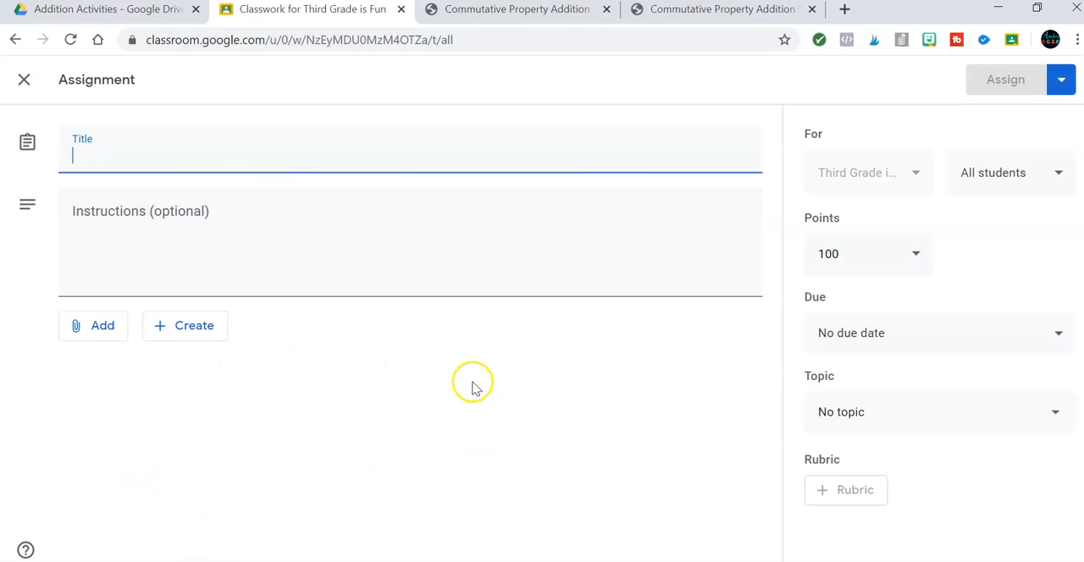
pyautogui.write('Commutative Property Game')
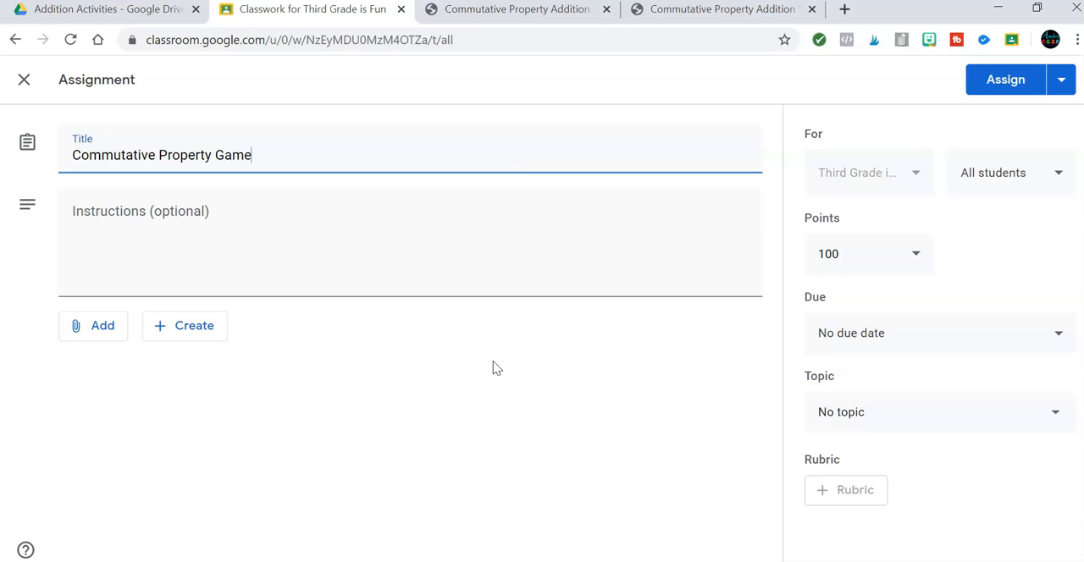
# Paste the instructions about starting the game with the PINK "Click Here" button and correct the spelling of "attachment".
pyautogui.click(149, 222)
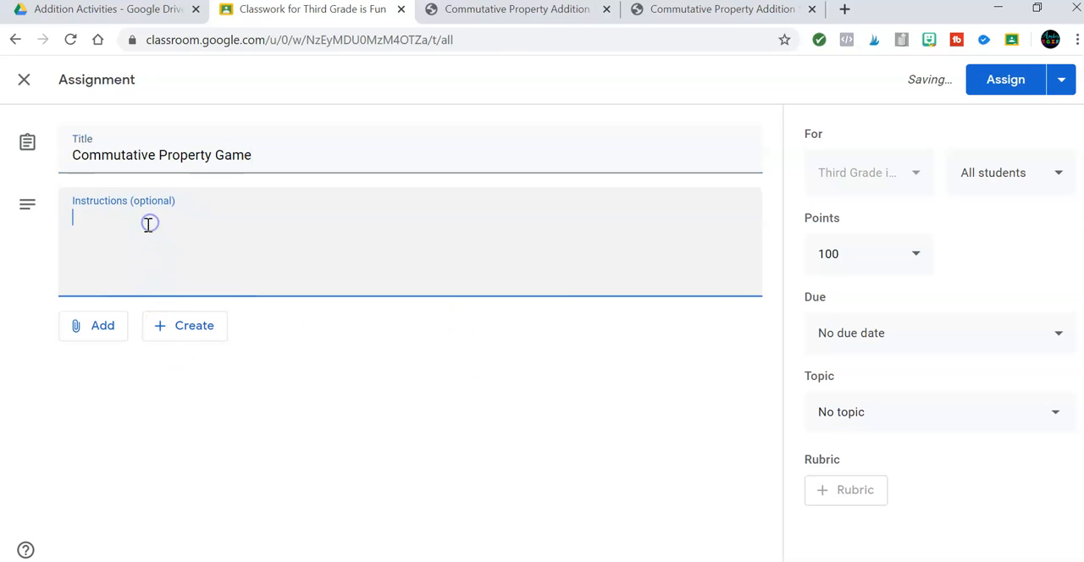
pyautogui.write('Click on the PINK "Click Here" button after opening the attachement to start the game.')
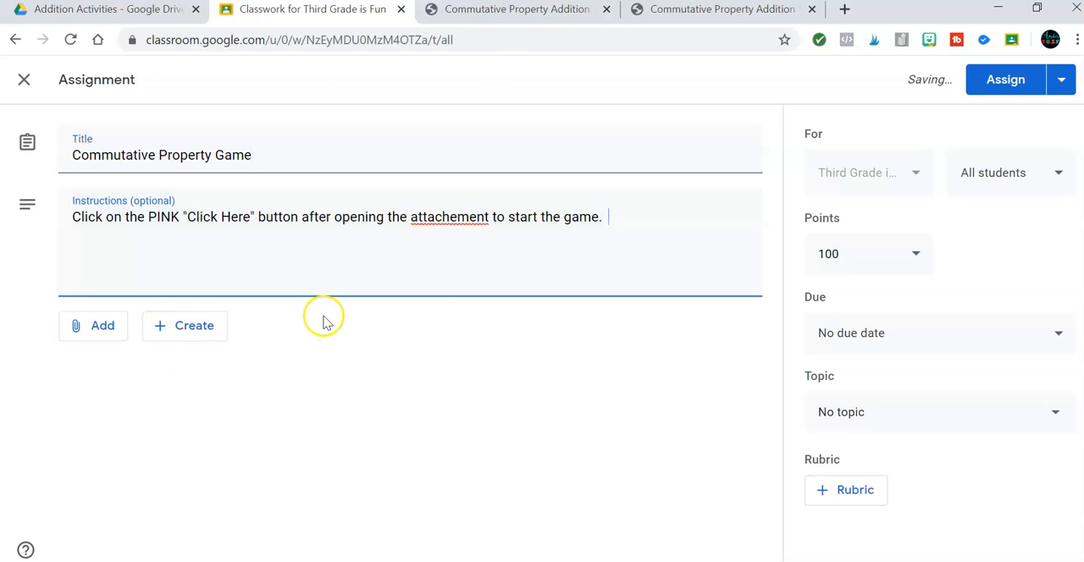
pyautogui.click(457, 216)
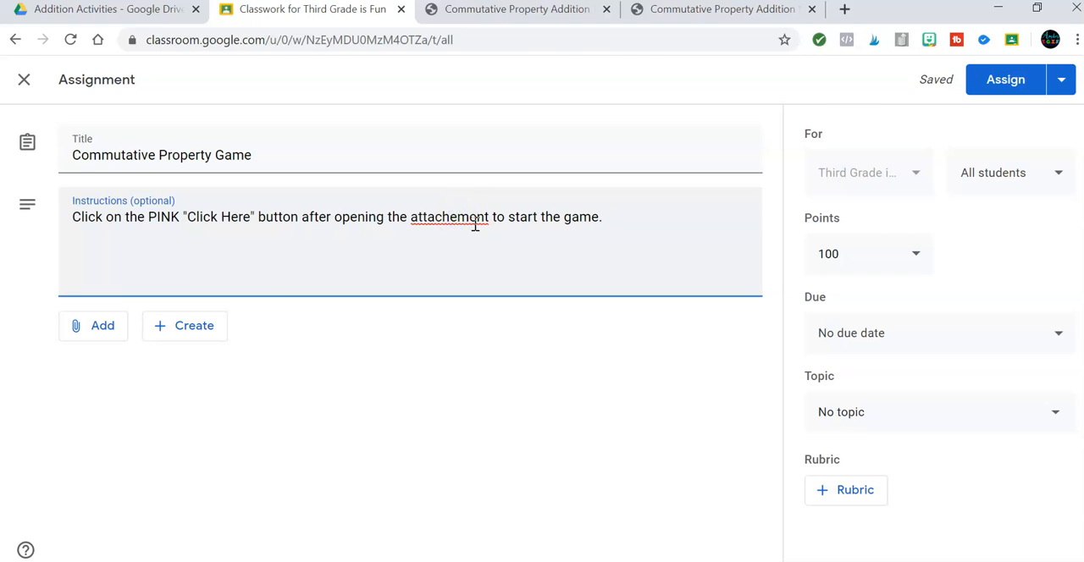
pyautogui.press('BackSpace')
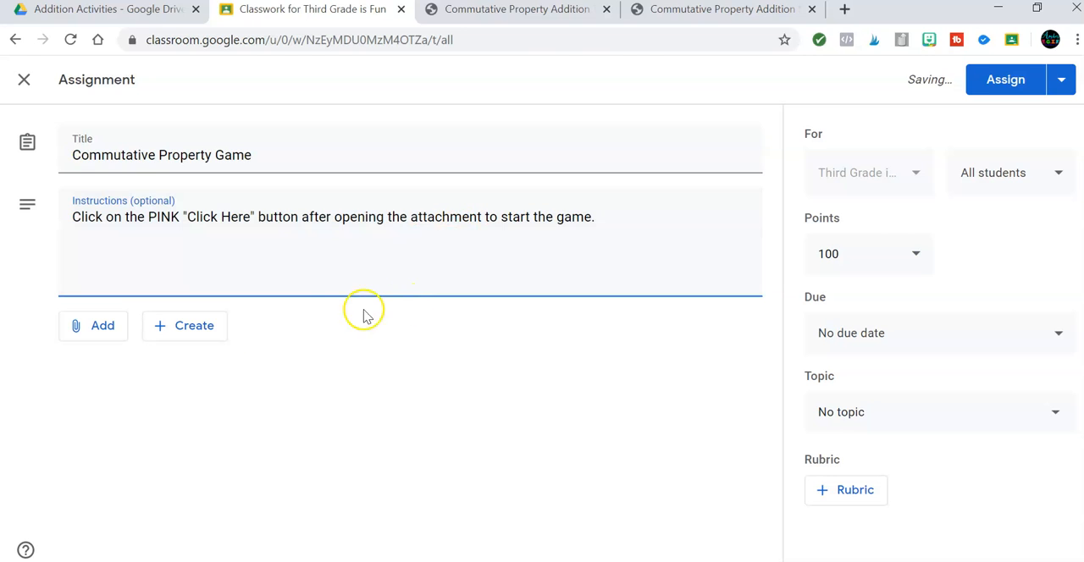
# Attach "Commutative Property Addition STUDENT Directions PDF.pdf" from Google Drive and set it to make a copy for each student.
pyautogui.click(101, 328)
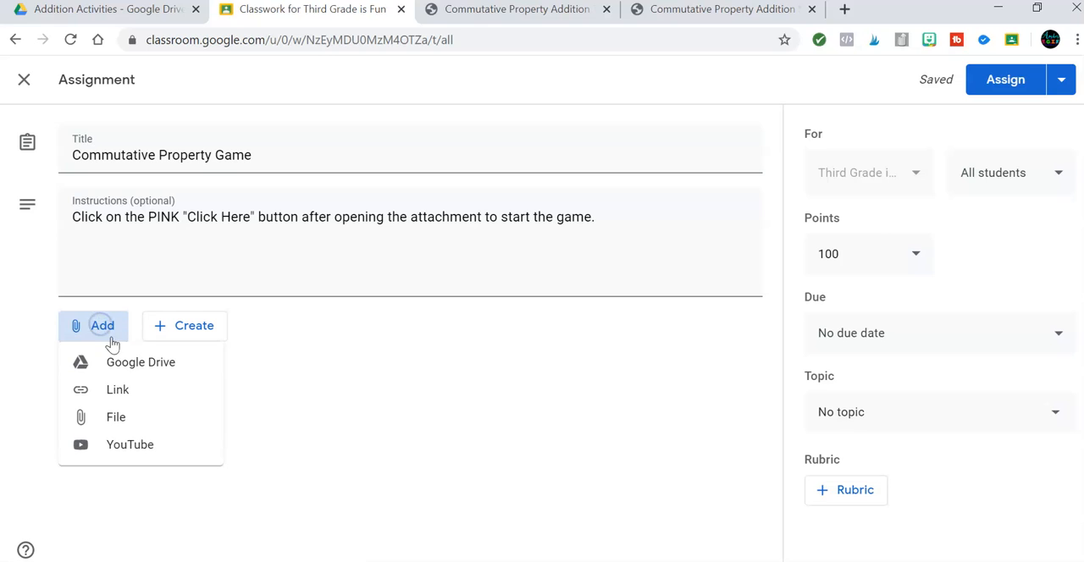
pyautogui.click(115, 363)
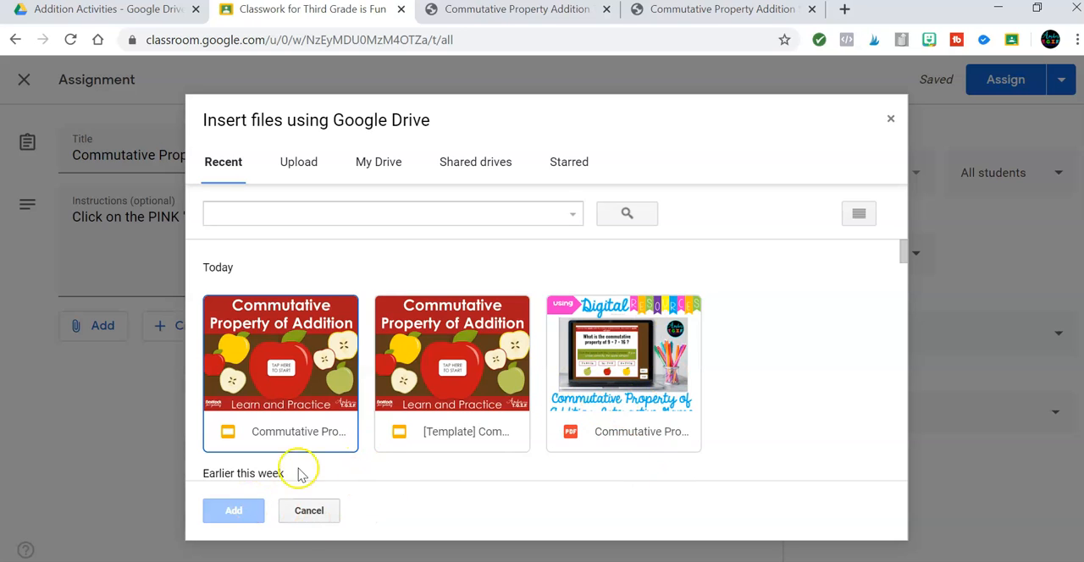
pyautogui.doubleClick(647, 436)
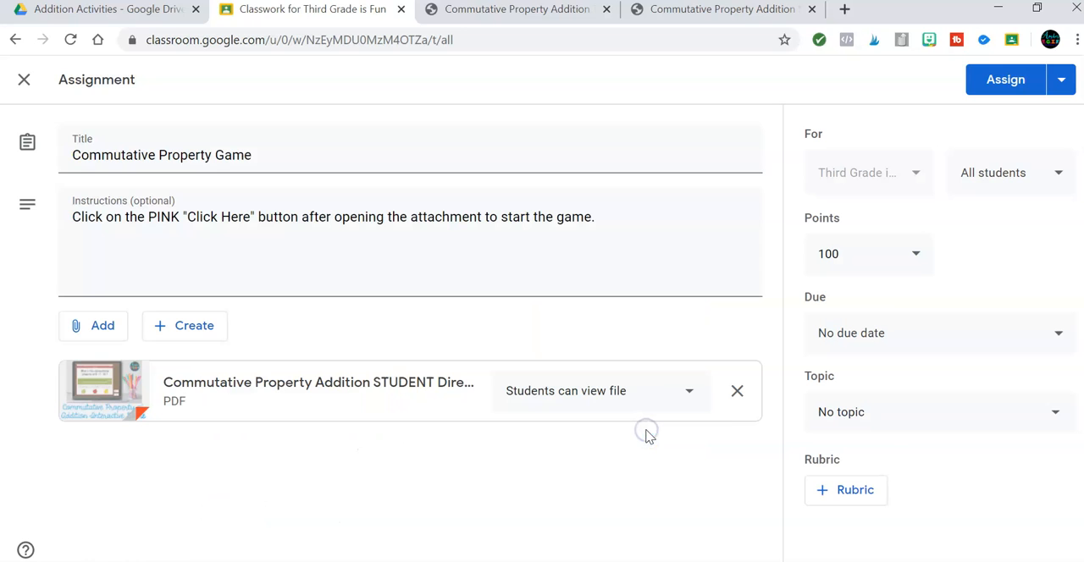
pyautogui.click(691, 392)
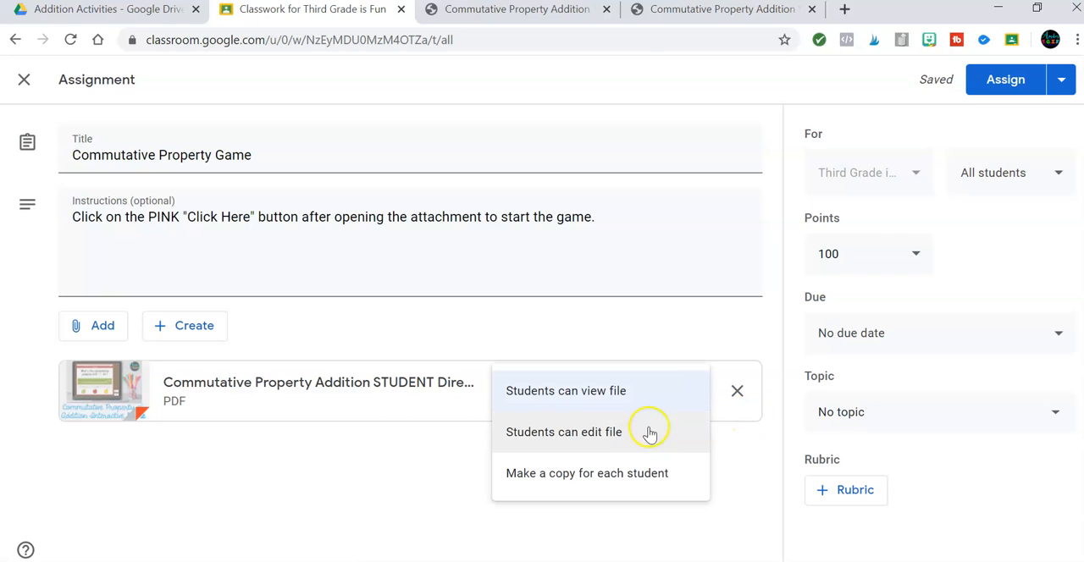
pyautogui.click(641, 476)
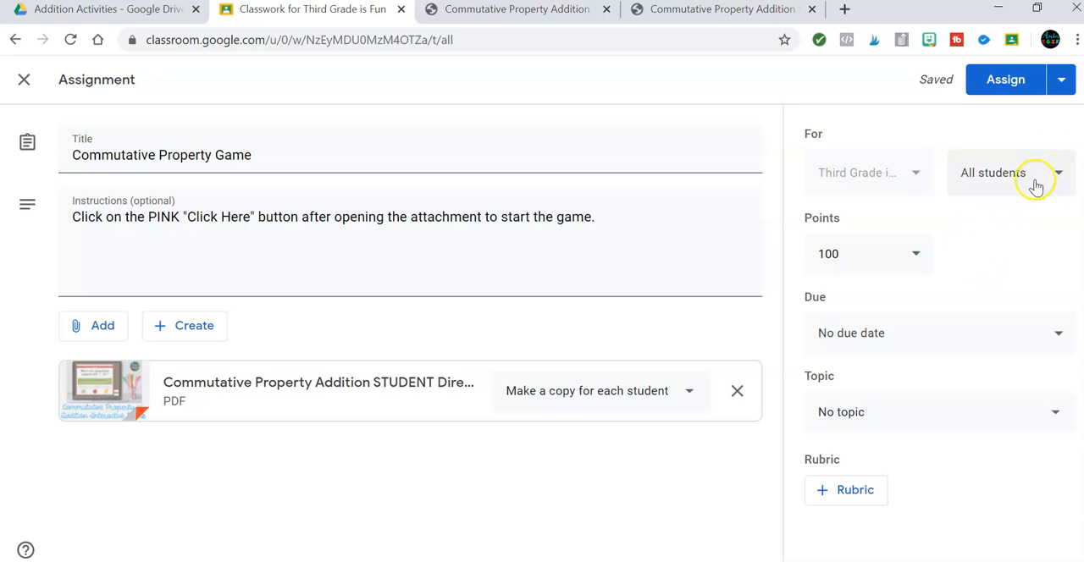
# Make the Commutative Property Game assignment ungraded and assign it to all students.
pyautogui.click(916, 255)
pyautogui.click(838, 299)
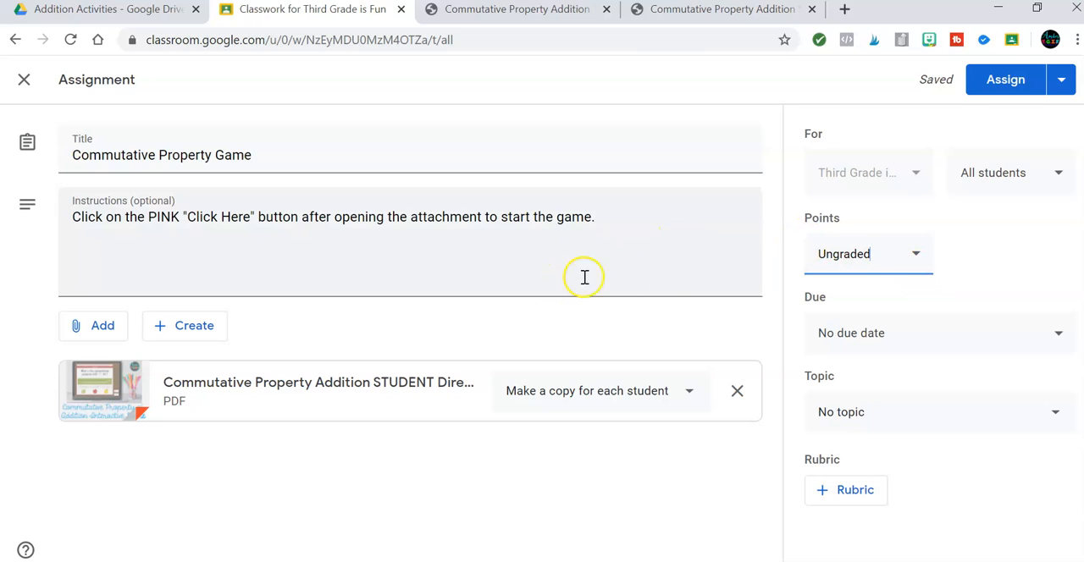
pyautogui.click(1000, 85)
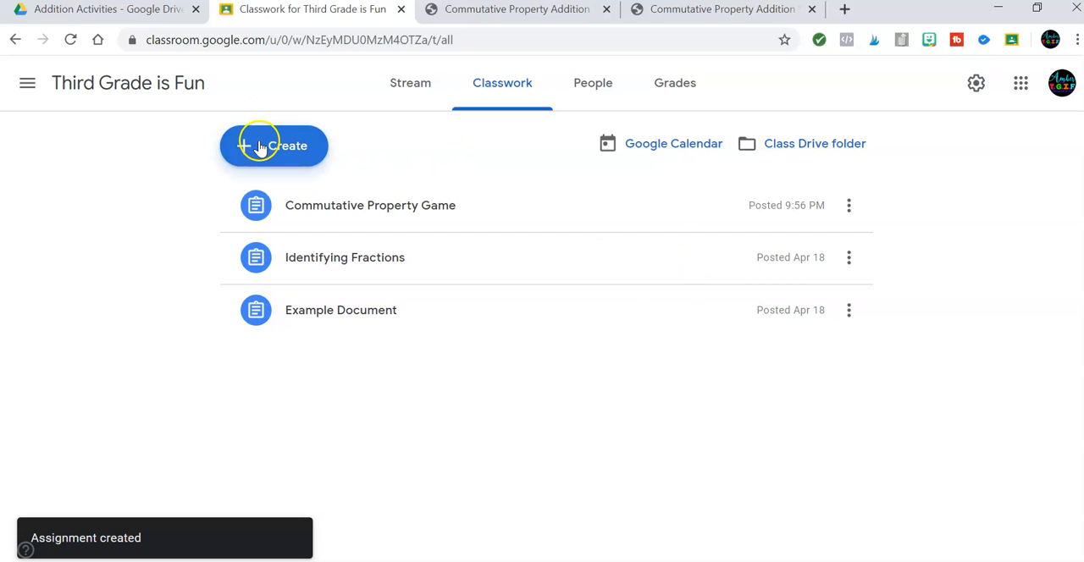
# Look through the teacher directions PDF to the Commutative Property of Addition FORMS QUIZ section and follow its link.
pyautogui.click(535, 17)
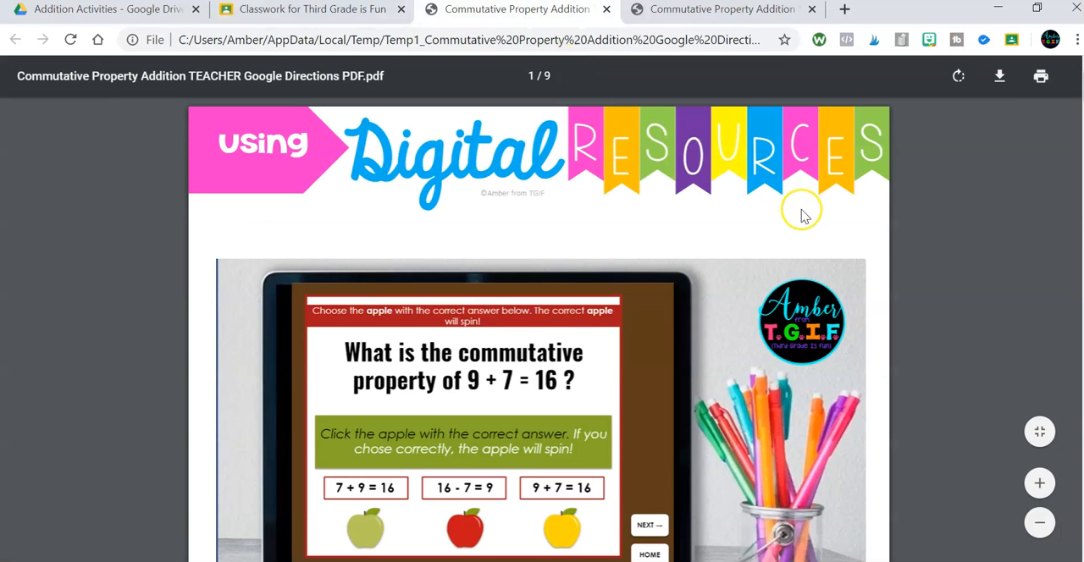
pyautogui.scroll(-10, 801, 212)
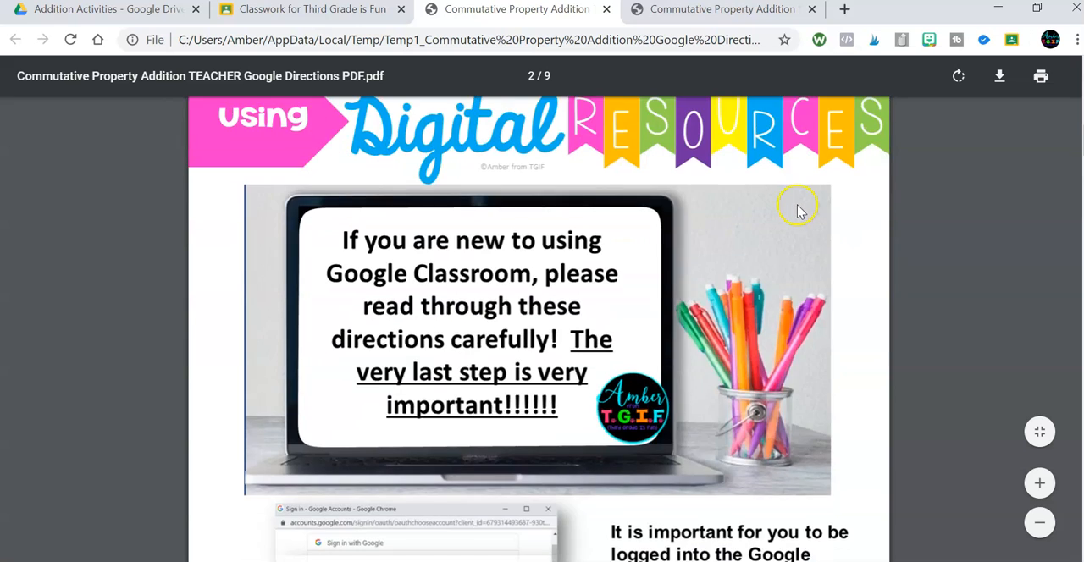
pyautogui.scroll(-10, 800, 212)
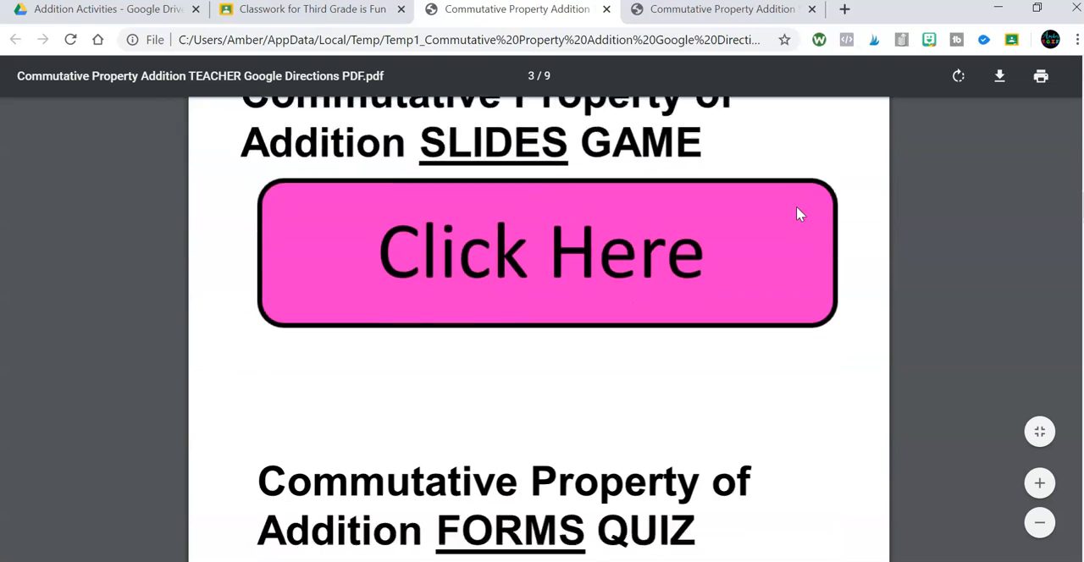
pyautogui.scroll(-4, 800, 214)
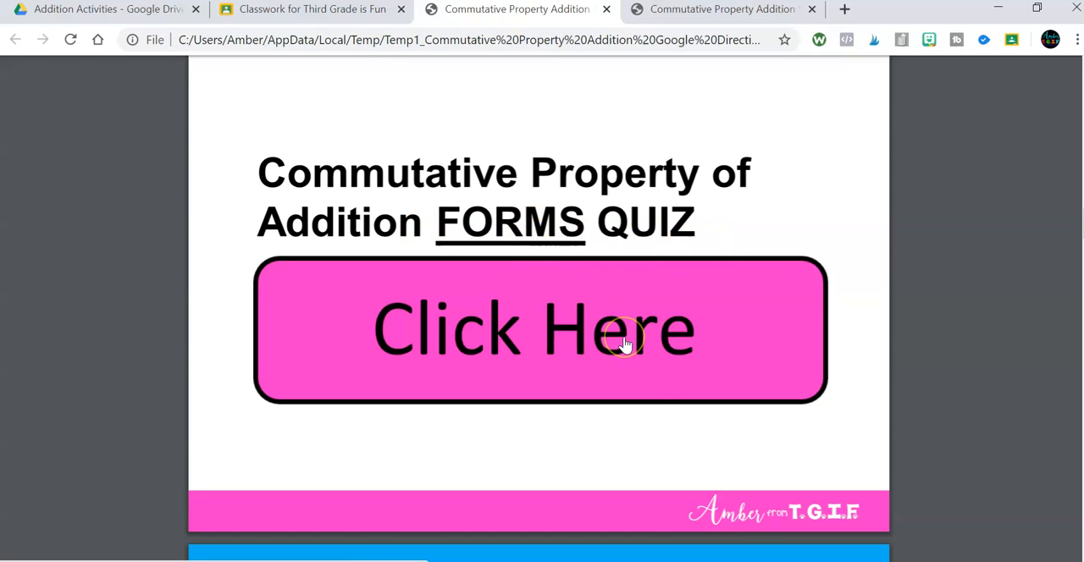
pyautogui.click(598, 334)
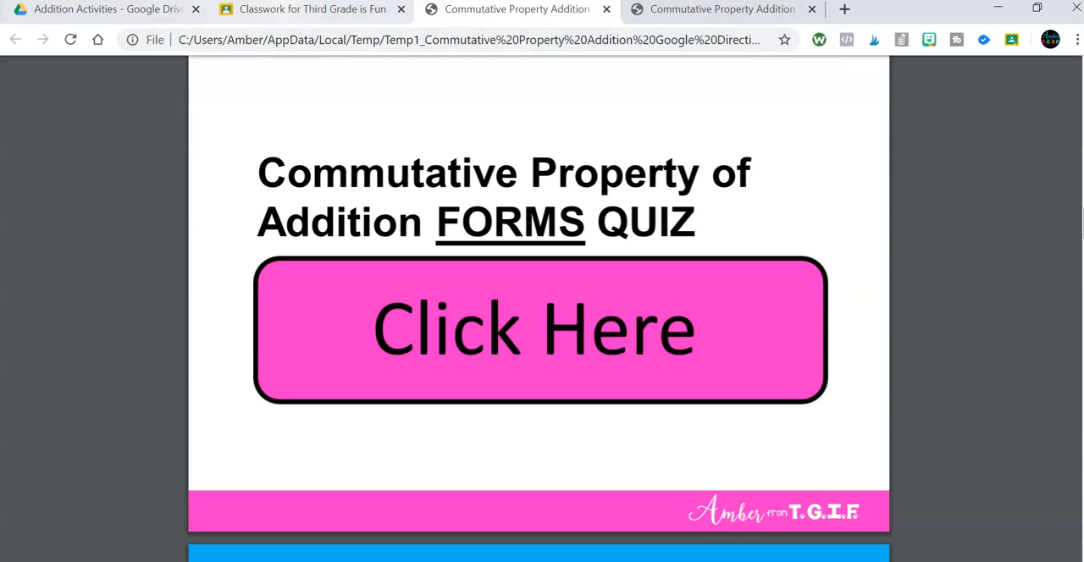
# Return to Google Classroom and create another assignment titled "Commutative Property Quiz".
pyautogui.click(310, 18)
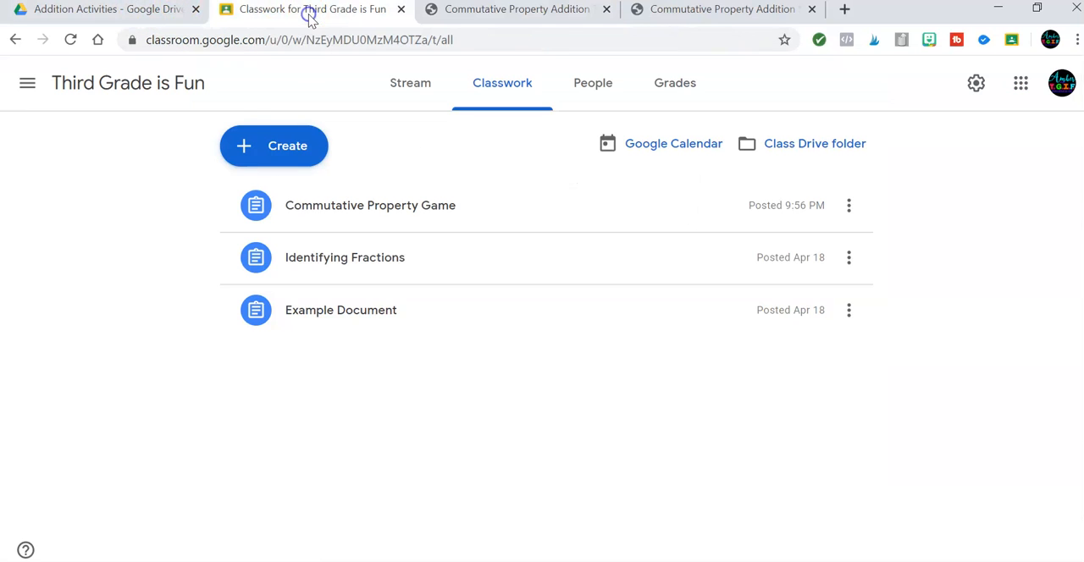
pyautogui.click(259, 149)
pyautogui.click(307, 193)
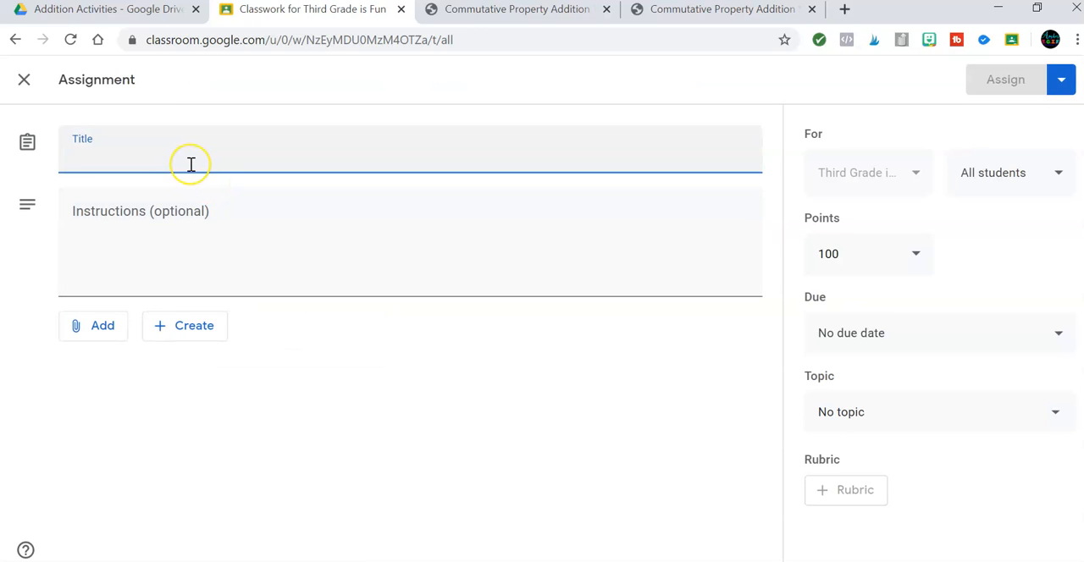
pyautogui.write('Commutative Property Quiz')
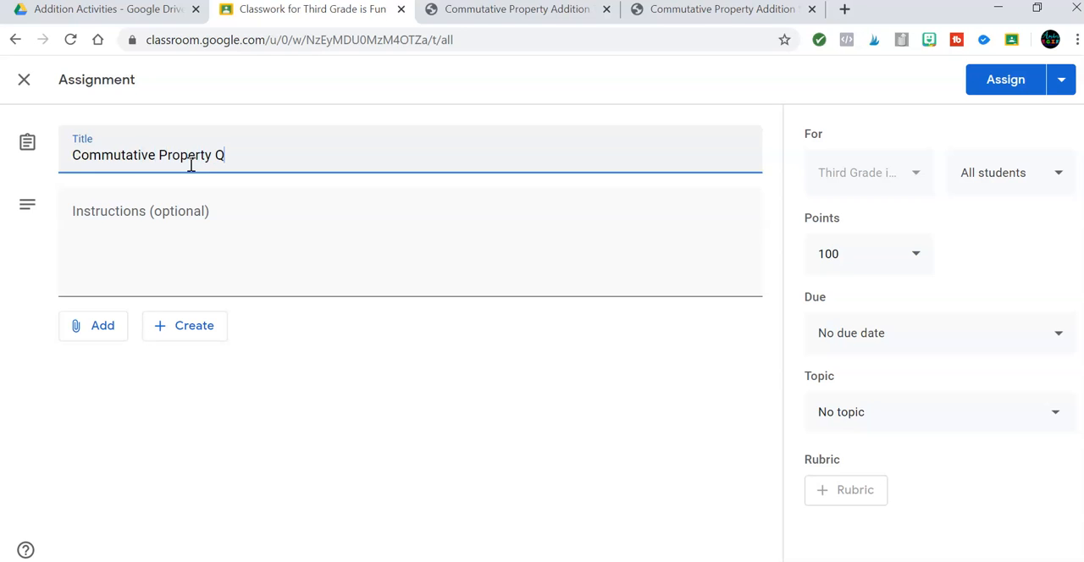
pyautogui.click(172, 211)
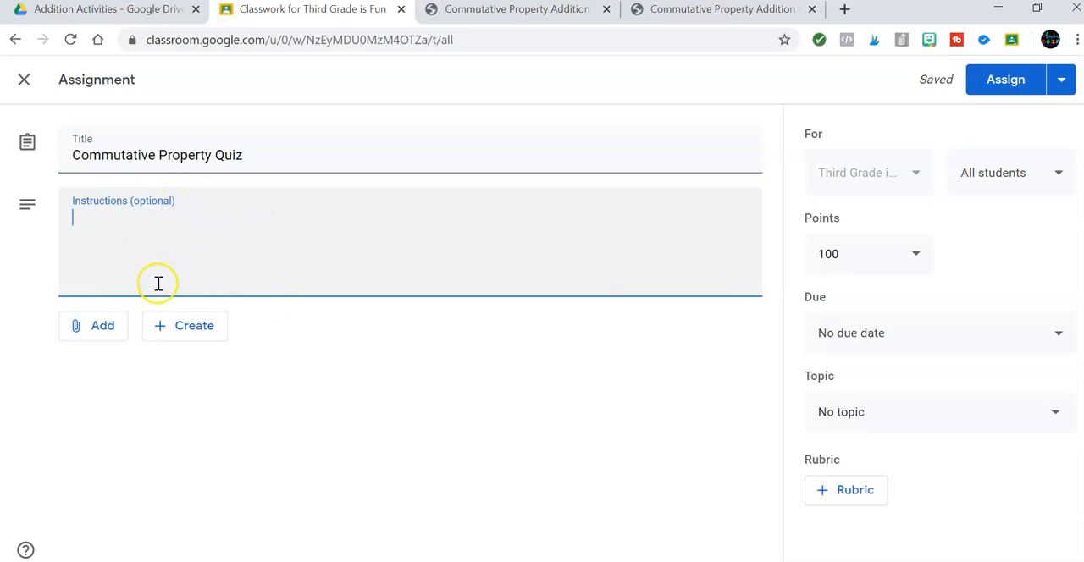
# Attach the "Commutative Property of Addition Form TpT" Google Form from the Addition Activities folder in Google Drive and post the quiz assignment.
pyautogui.click(79, 337)
pyautogui.click(76, 362)
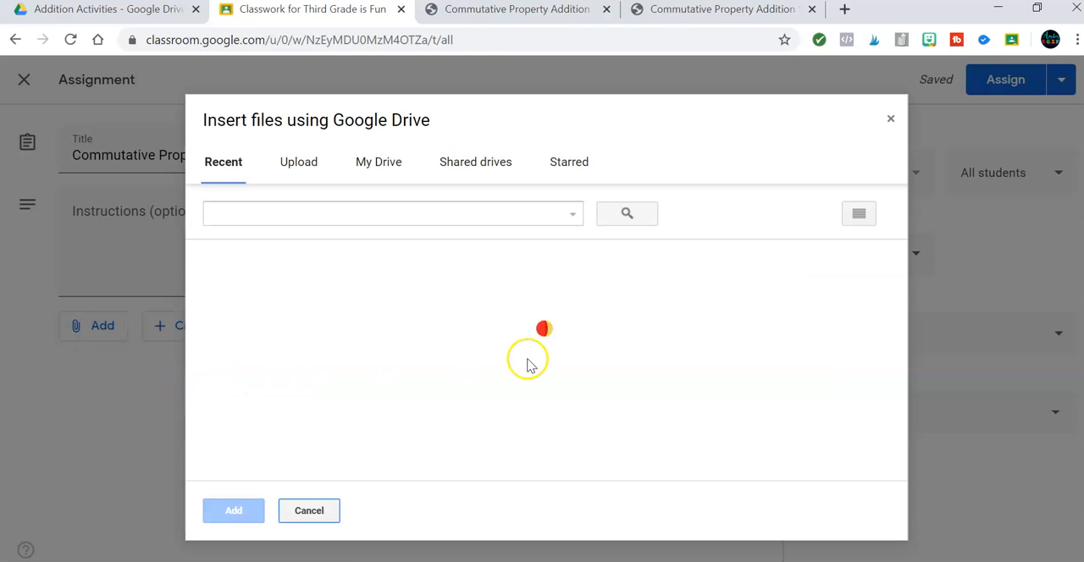
pyautogui.click(385, 165)
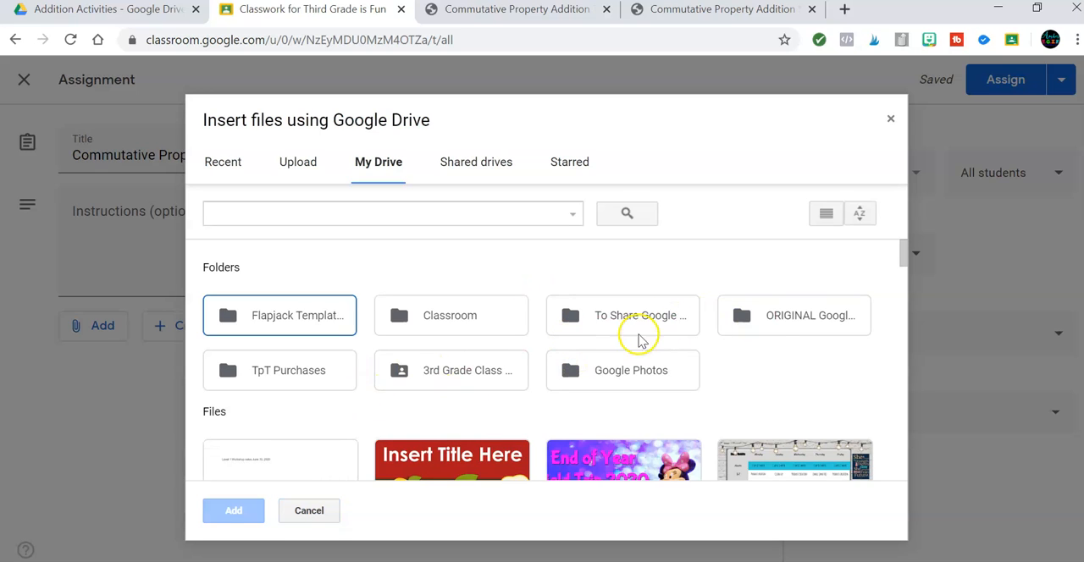
pyautogui.doubleClick(767, 326)
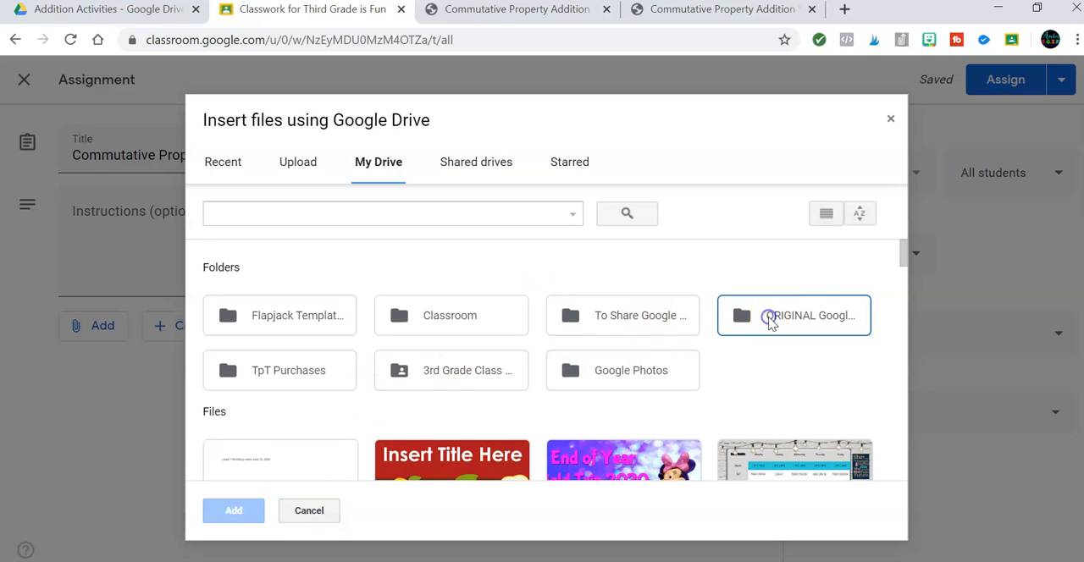
pyautogui.scroll(-1, 531, 368)
pyautogui.scroll(1, 532, 367)
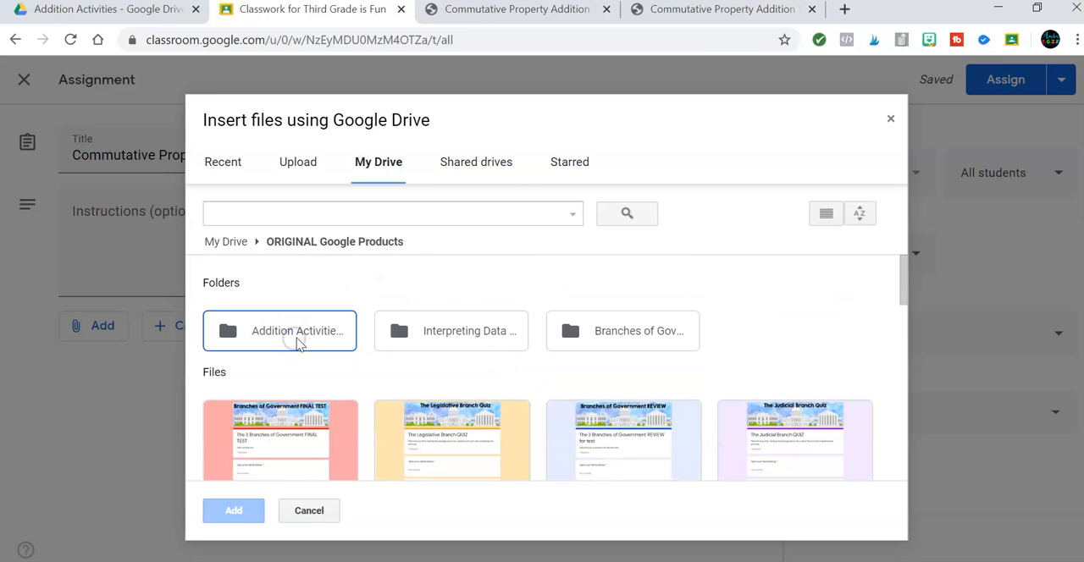
pyautogui.doubleClick(298, 339)
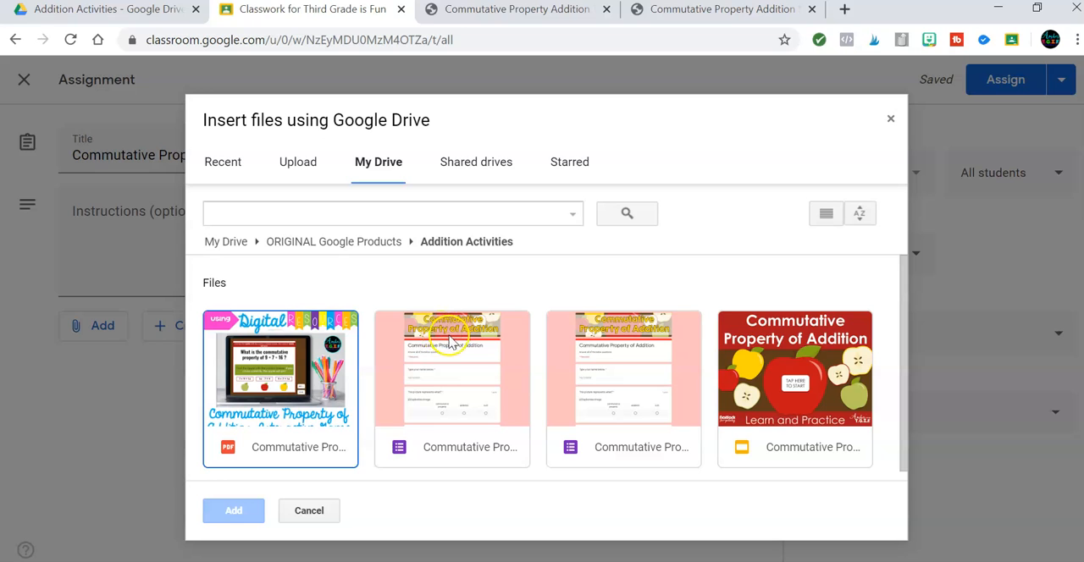
pyautogui.doubleClick(424, 444)
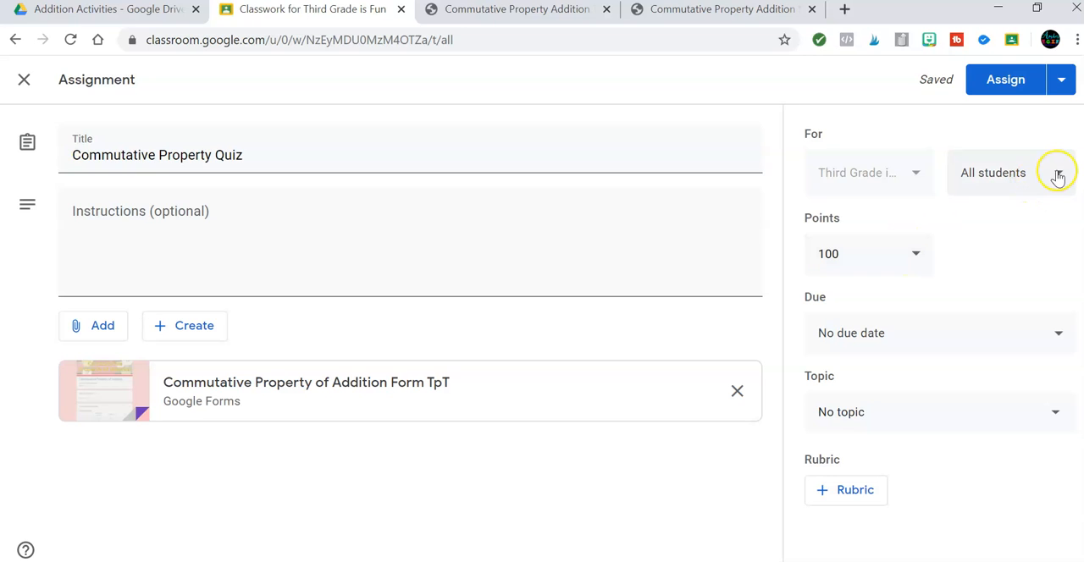
pyautogui.click(989, 82)
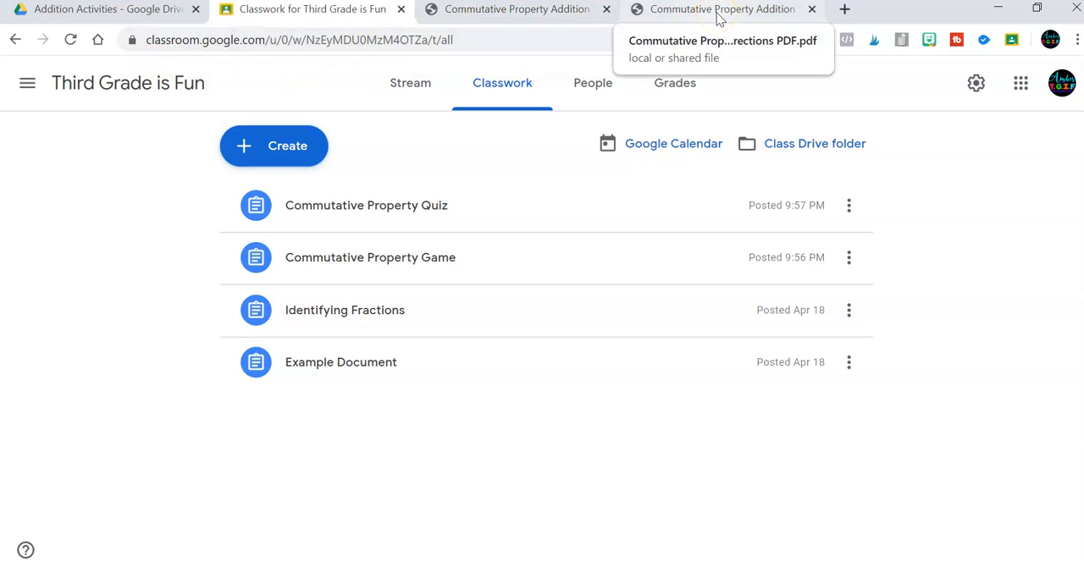
# Open the student directions PDF attached to the Commutative Property Game assignment, follow its game link and start the game.
pyautogui.click(357, 266)
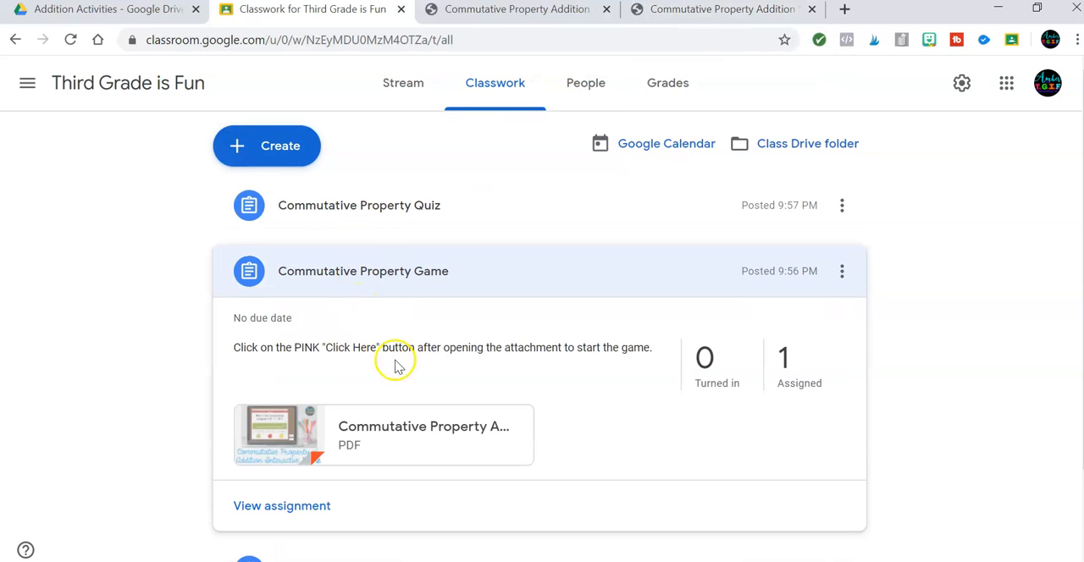
pyautogui.click(368, 432)
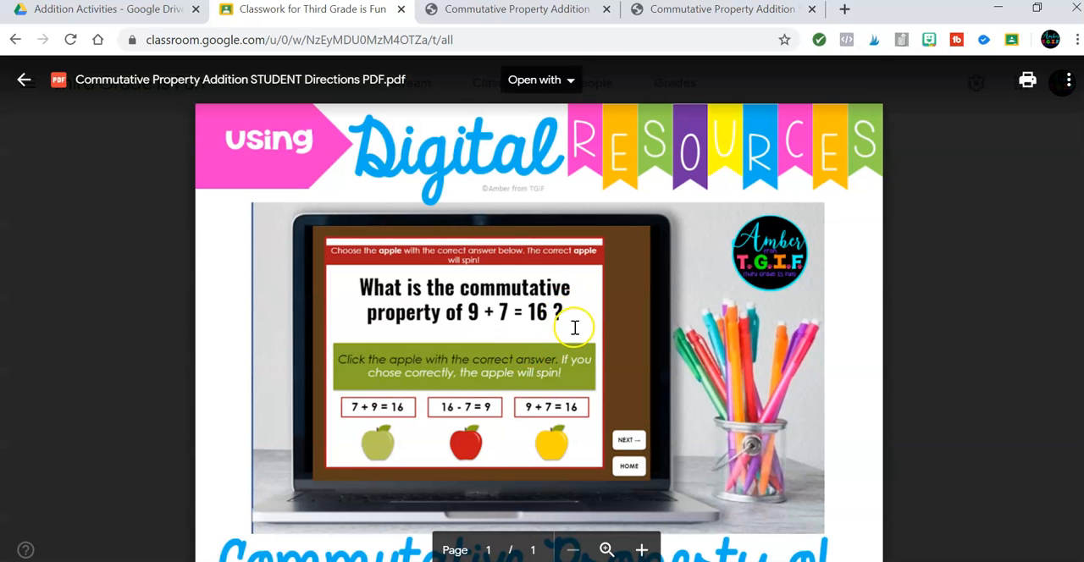
pyautogui.scroll(-5, 574, 328)
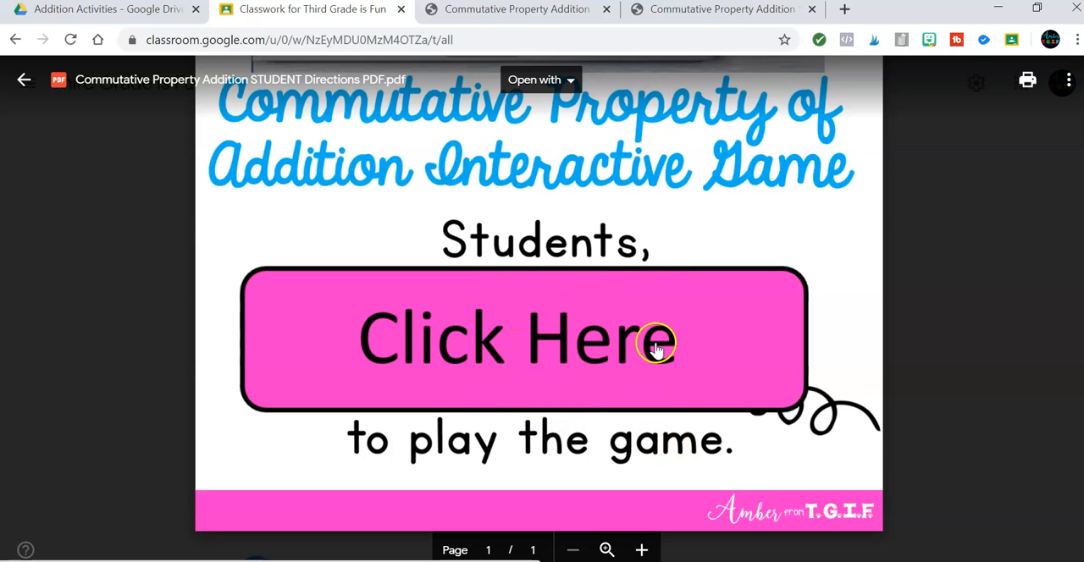
pyautogui.click(605, 338)
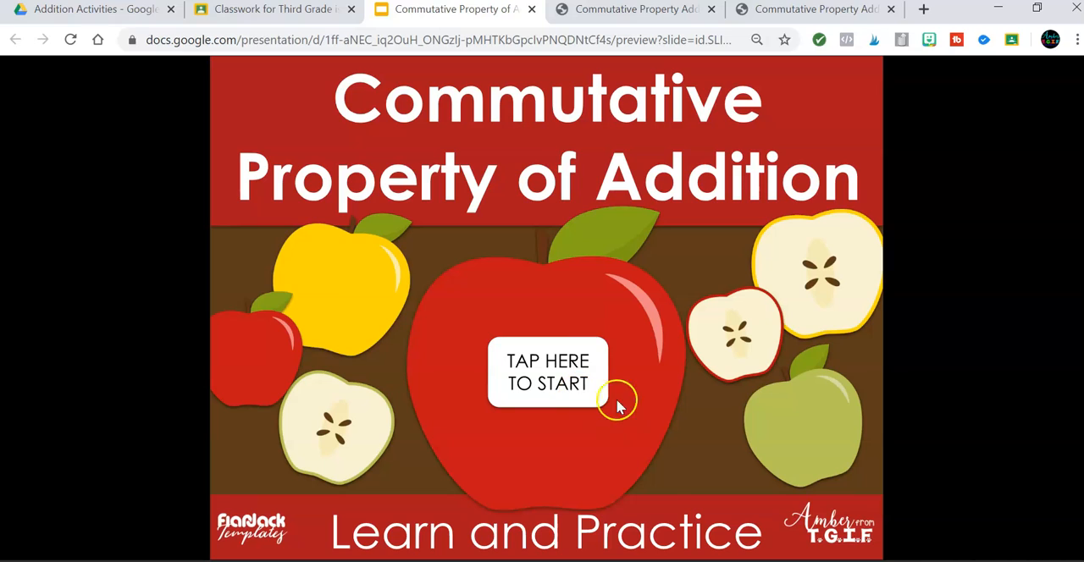
pyautogui.click(565, 372)
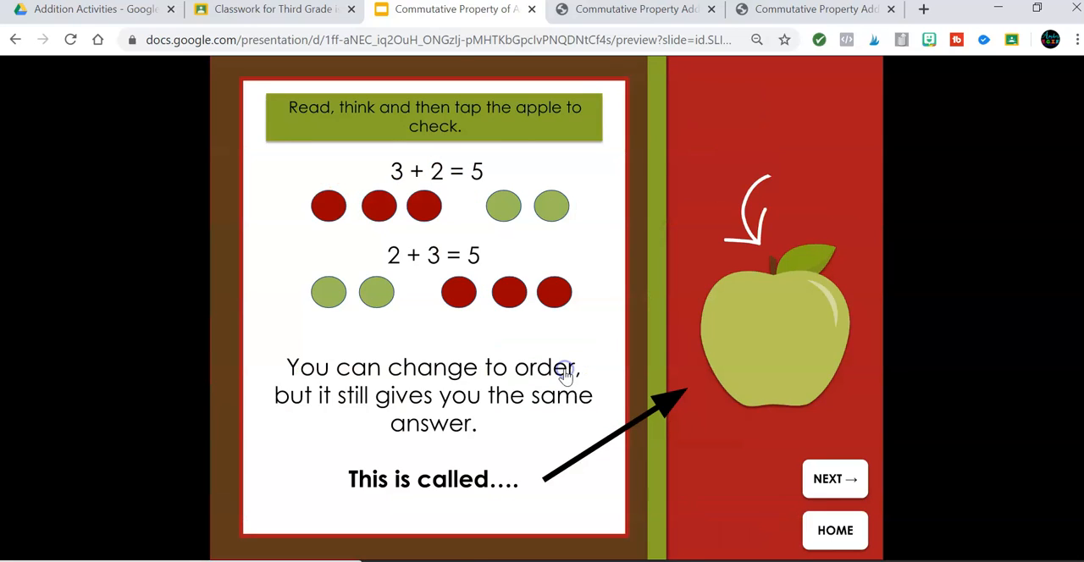